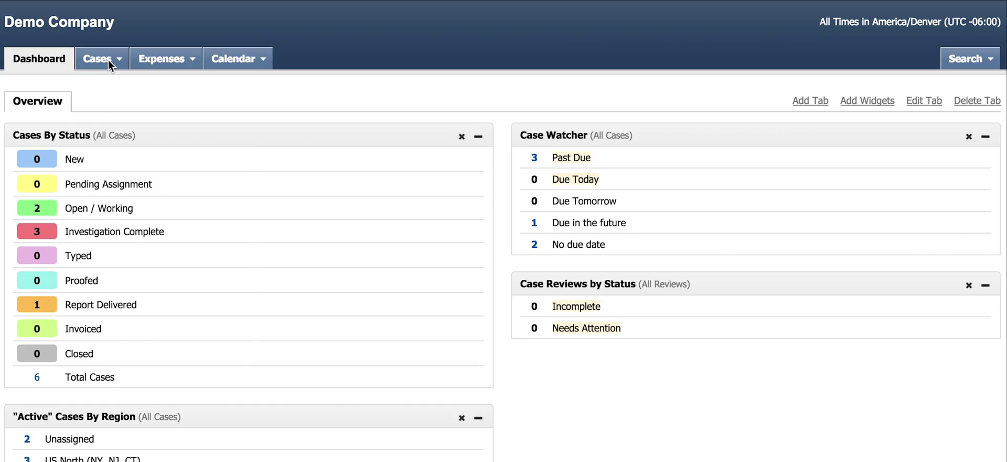
# Open the surveillance case from the Cases > Case List page.
pyautogui.click(108, 60)
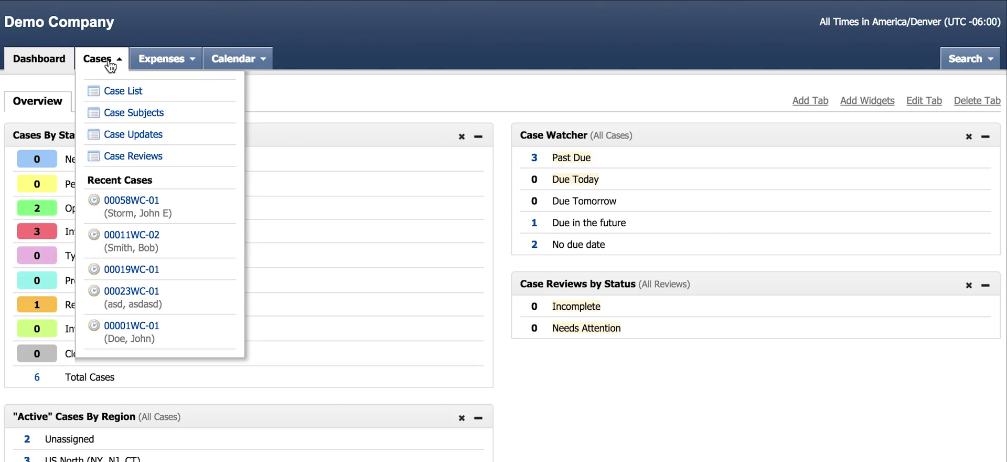
pyautogui.click(114, 87)
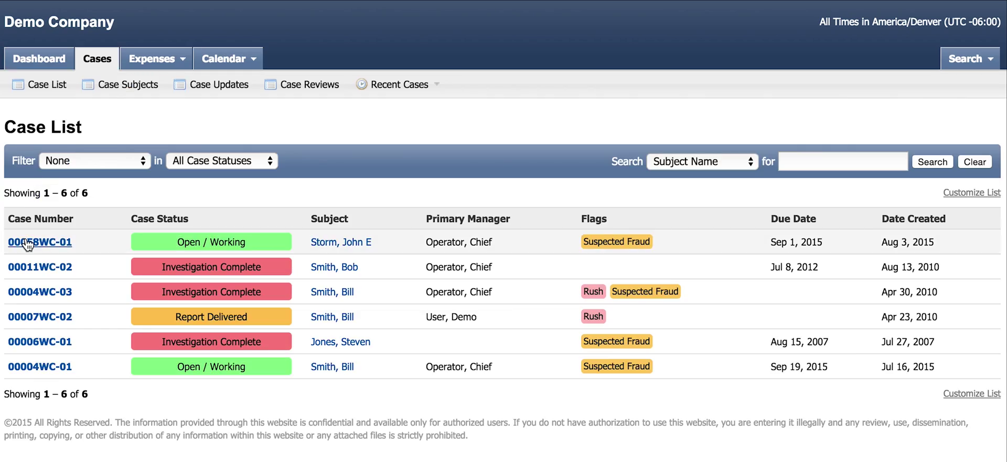
pyautogui.click(28, 243)
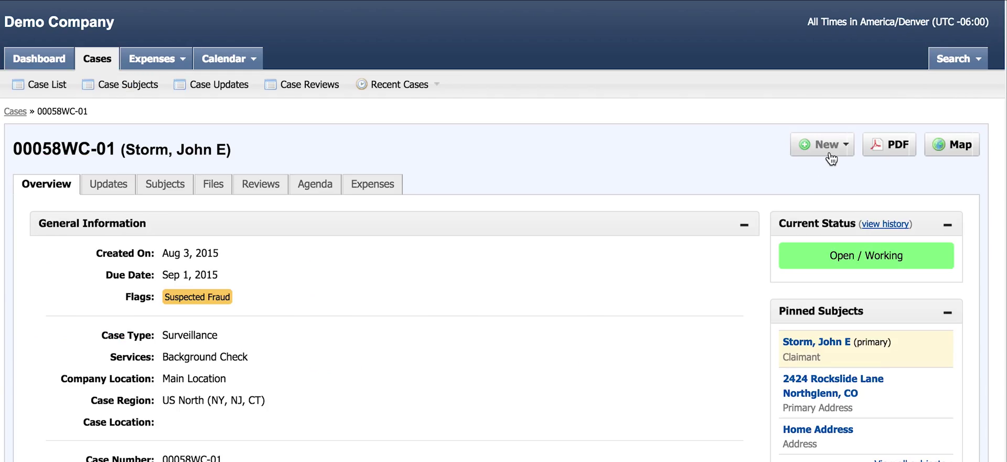
# Start a new update with the primary claimant as subject, dated 09/06/2015.
pyautogui.click(831, 157)
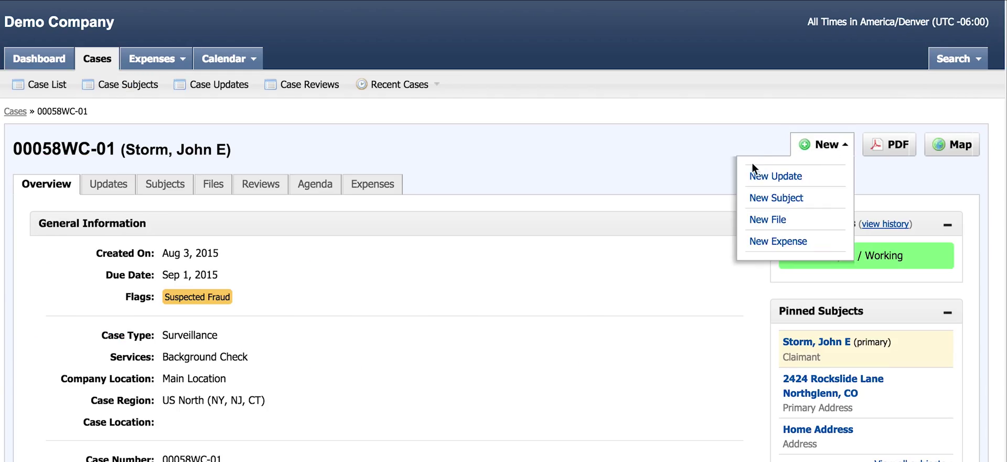
pyautogui.click(756, 179)
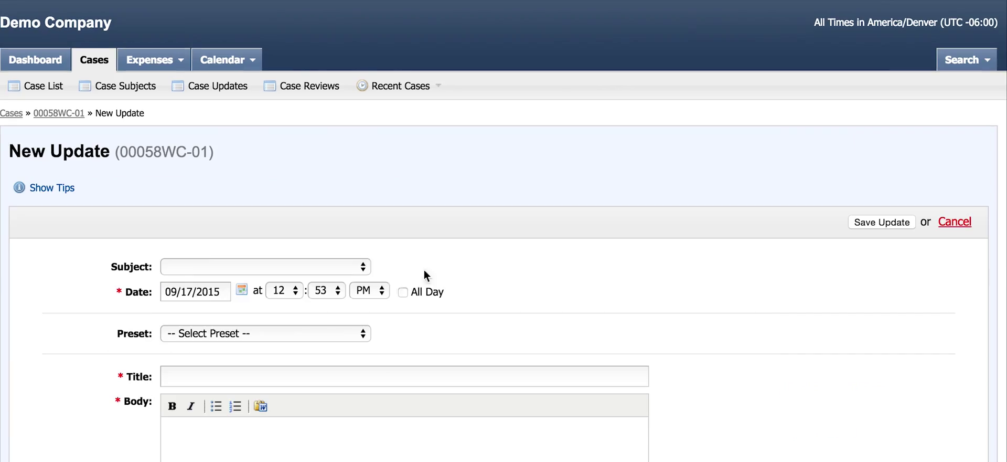
pyautogui.click(349, 272)
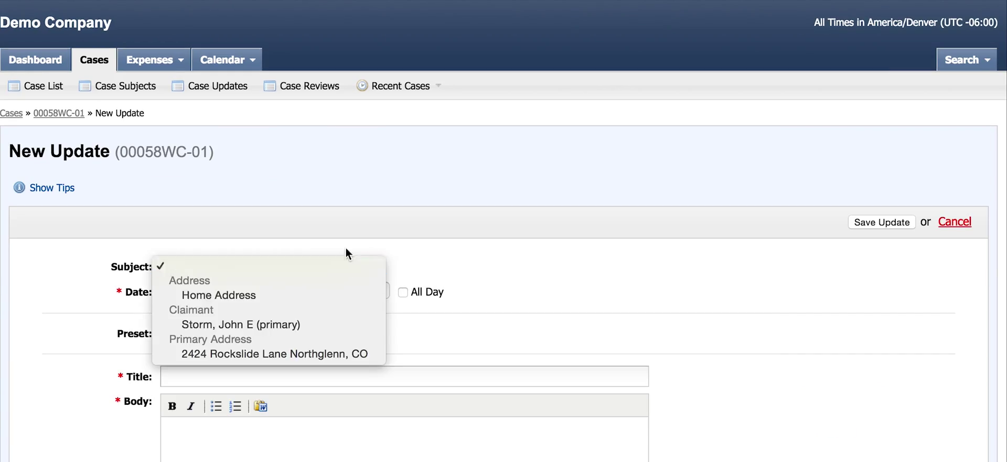
pyautogui.click(366, 323)
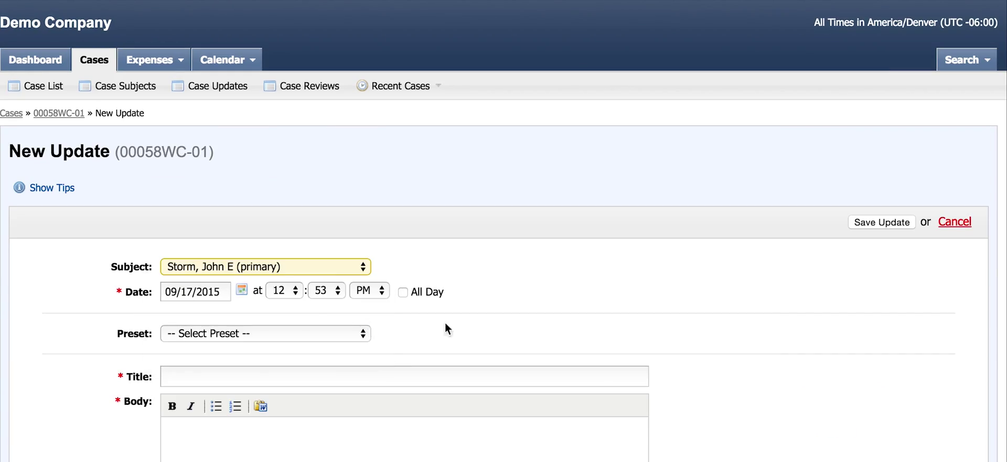
pyautogui.click(242, 293)
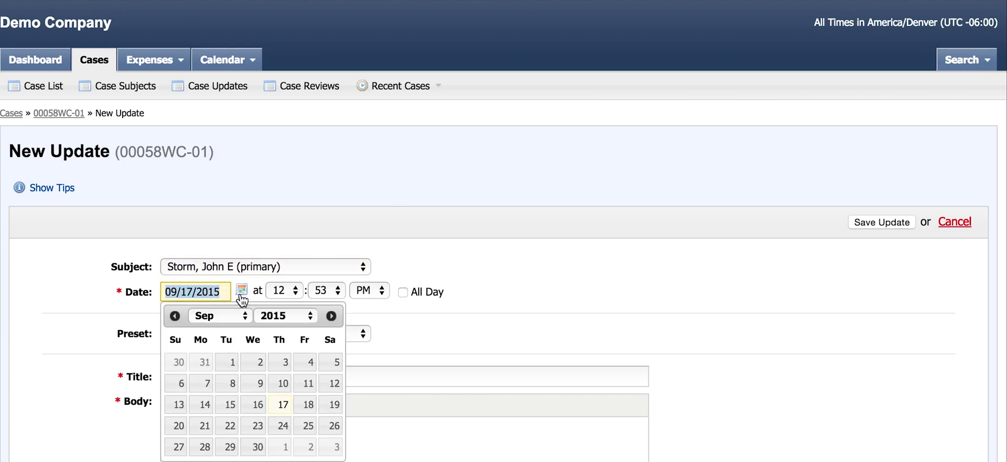
pyautogui.click(179, 383)
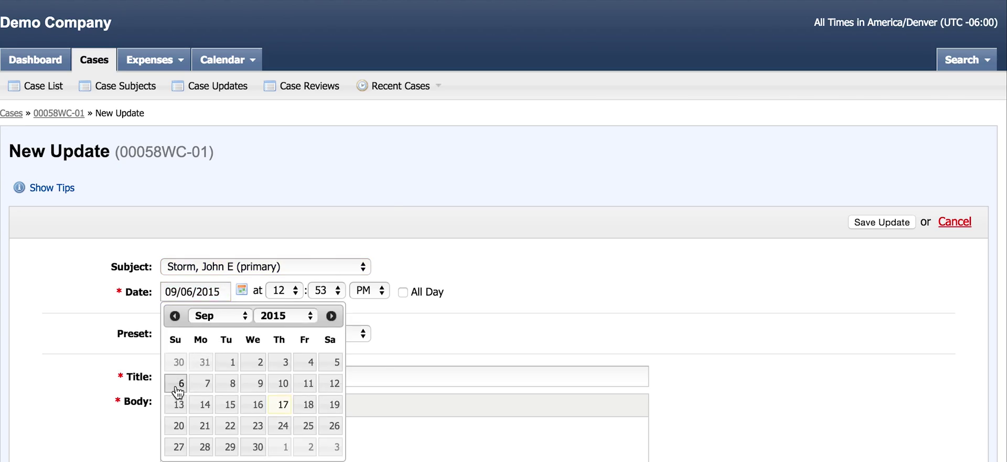
pyautogui.click(357, 338)
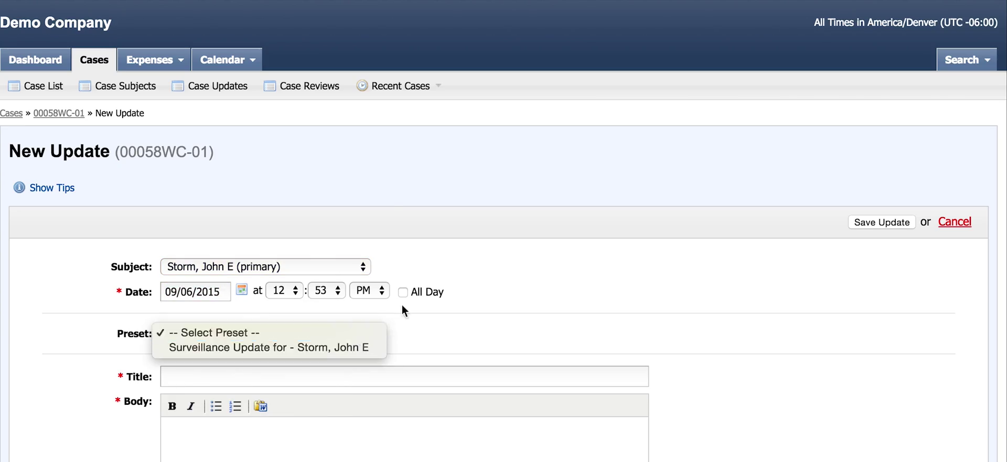
# Apply the Surveillance Update preset to fill the update's title and body.
pyautogui.click(373, 350)
pyautogui.scroll(-2, 214, 424)
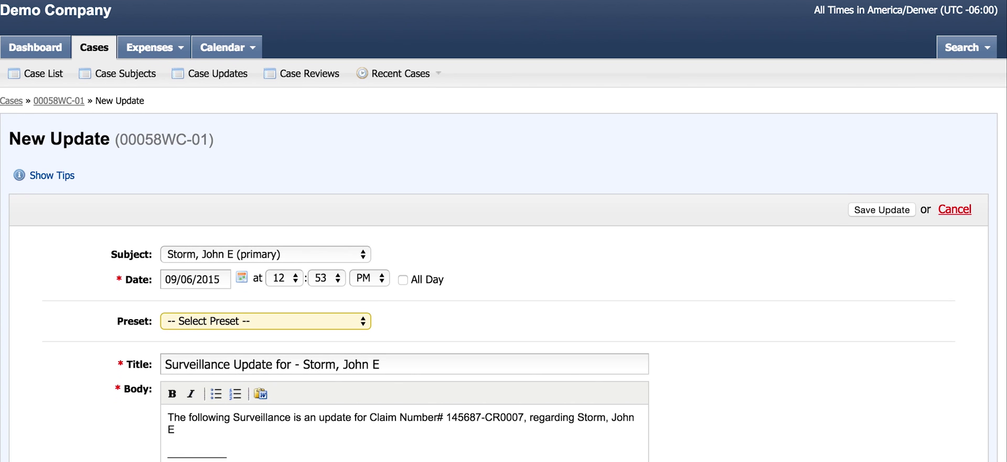
pyautogui.scroll(-3, 214, 424)
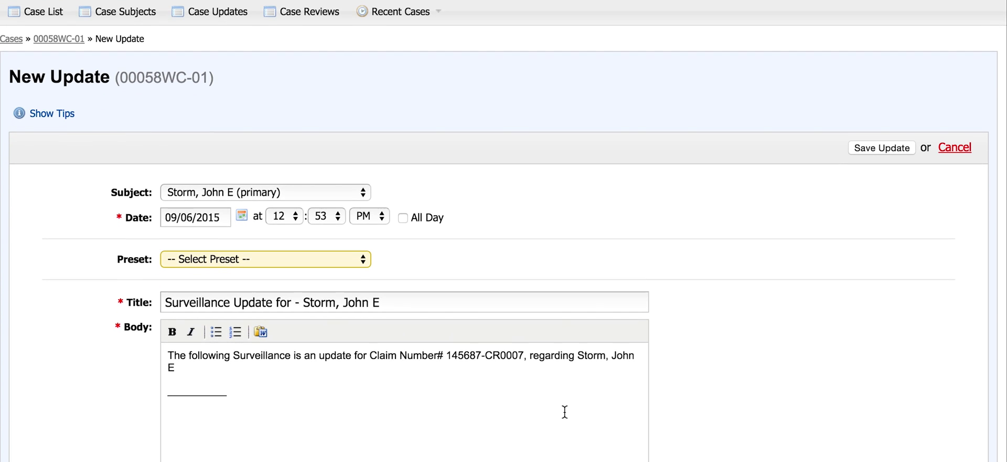
pyautogui.scroll(-3, 578, 382)
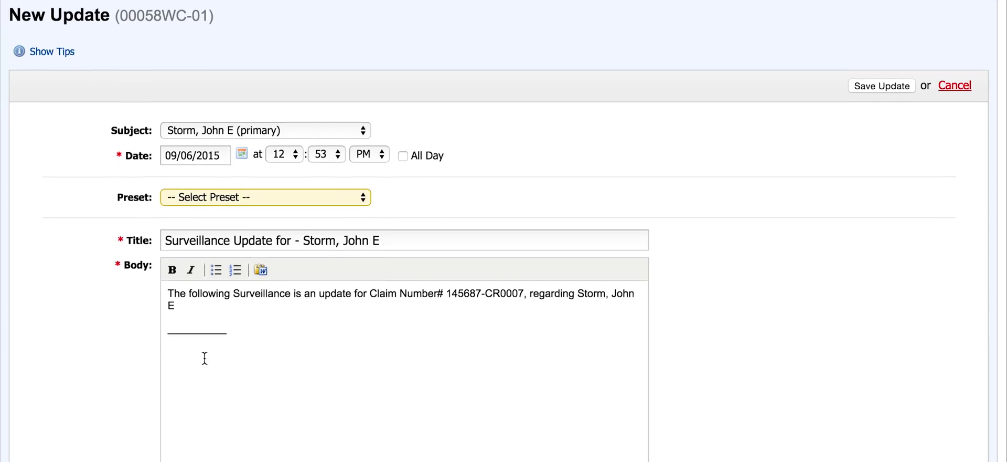
# Add 'Video Included' below the body separator and paste the day's surveillance timeline.
pyautogui.click(185, 336)
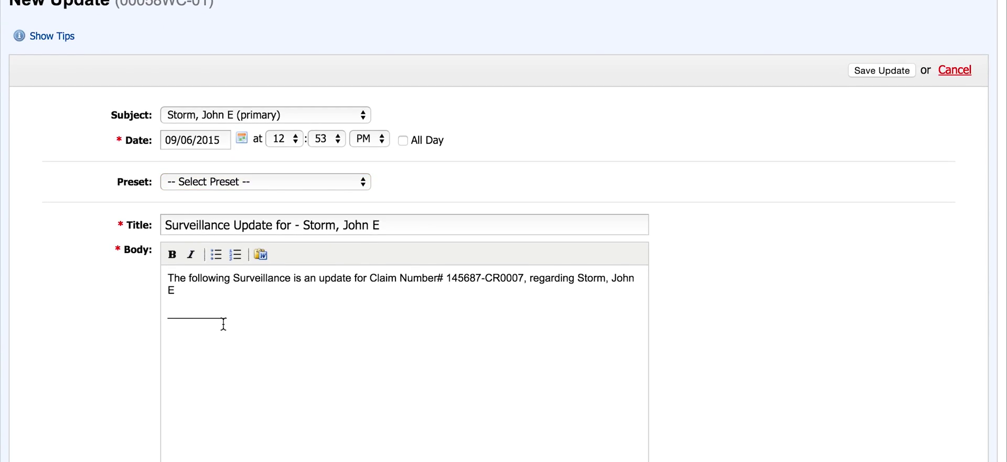
pyautogui.write('Video lncluded')
pyautogui.hotkey('ctrl', 'v')
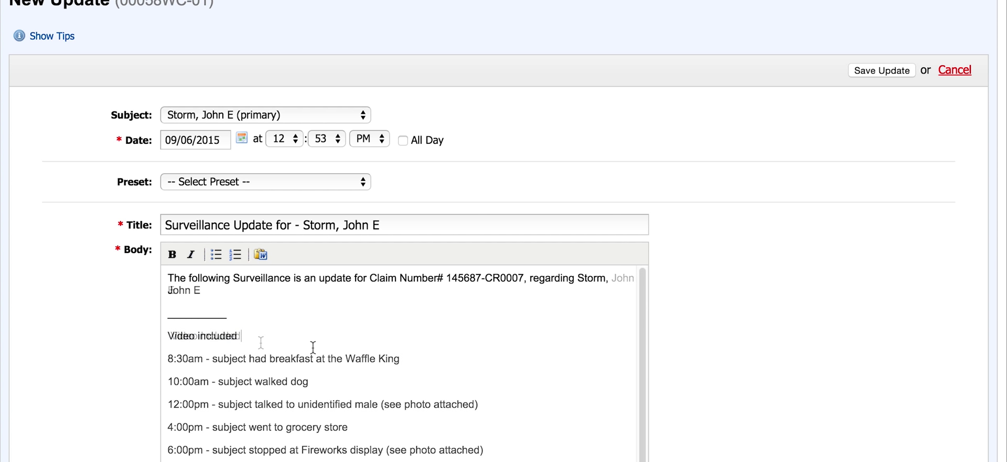
pyautogui.scroll(-8, 741, 357)
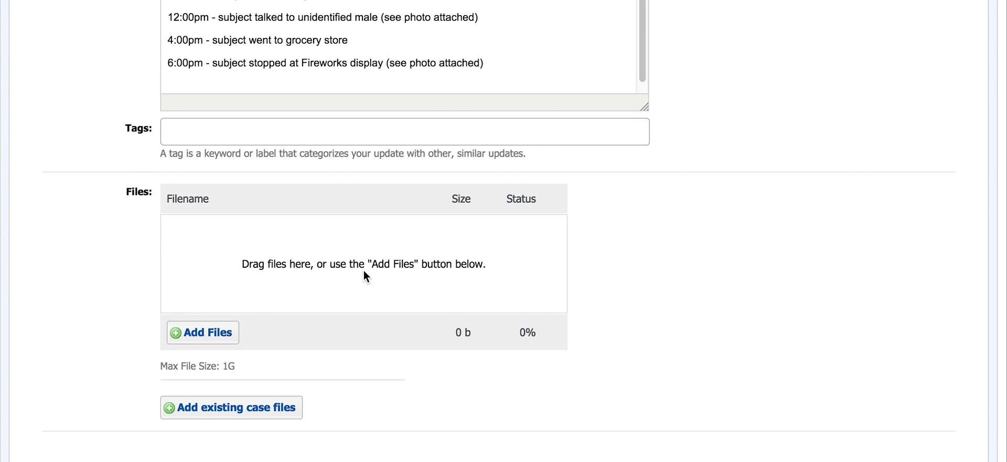
# Attach the five 9_06_15 files, four images and a video, from the Surveillance folder.
pyautogui.click(202, 332)
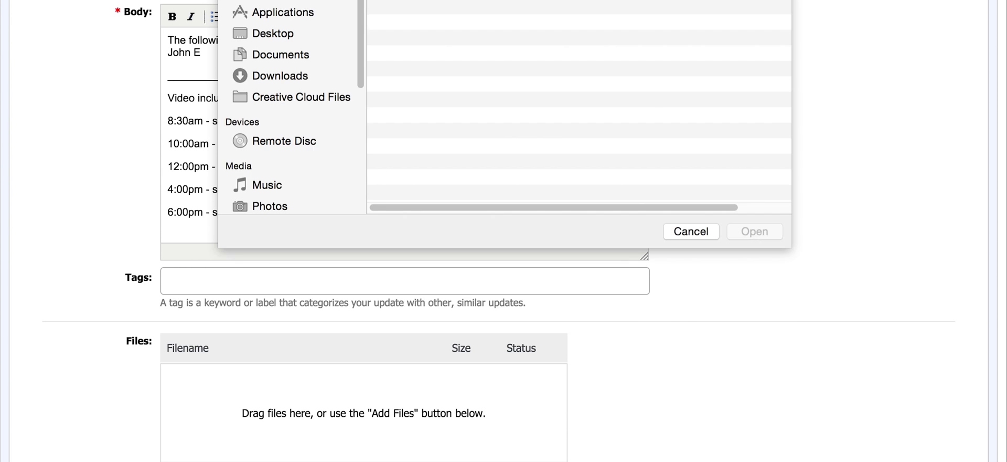
pyautogui.click(431, 70)
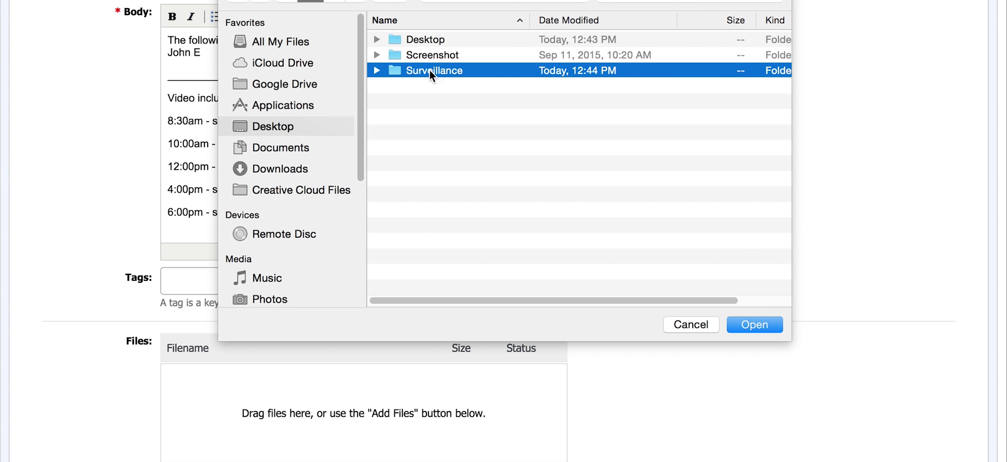
pyautogui.click(373, 71)
pyautogui.click(482, 88)
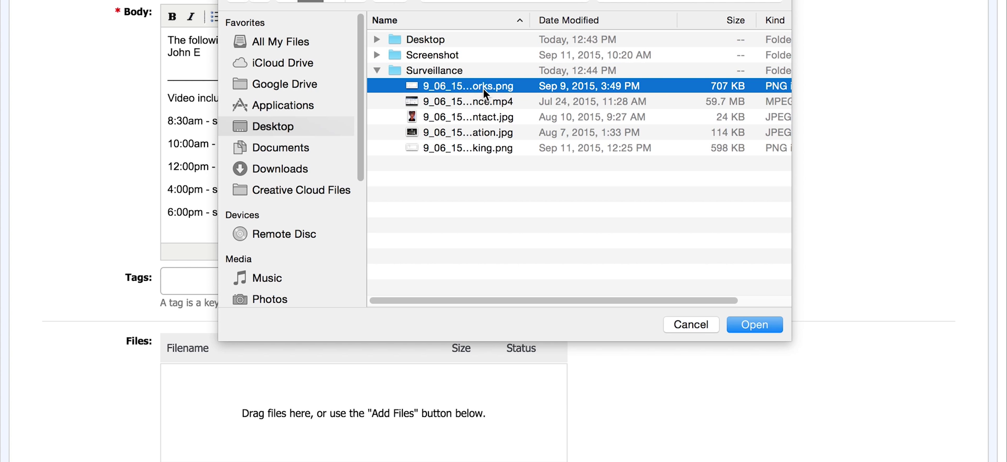
pyautogui.moveTo(483, 90); pyautogui.dragTo(479, 147)
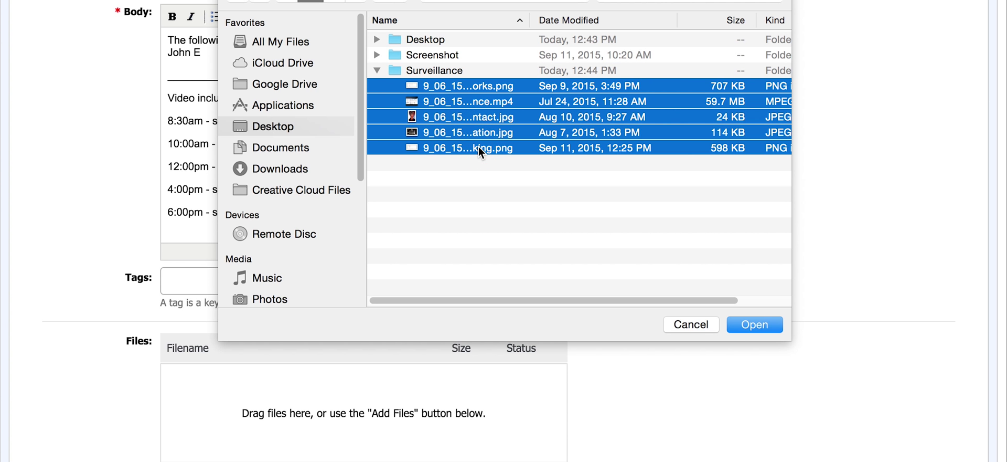
pyautogui.click(754, 327)
pyautogui.scroll(-5, 746, 208)
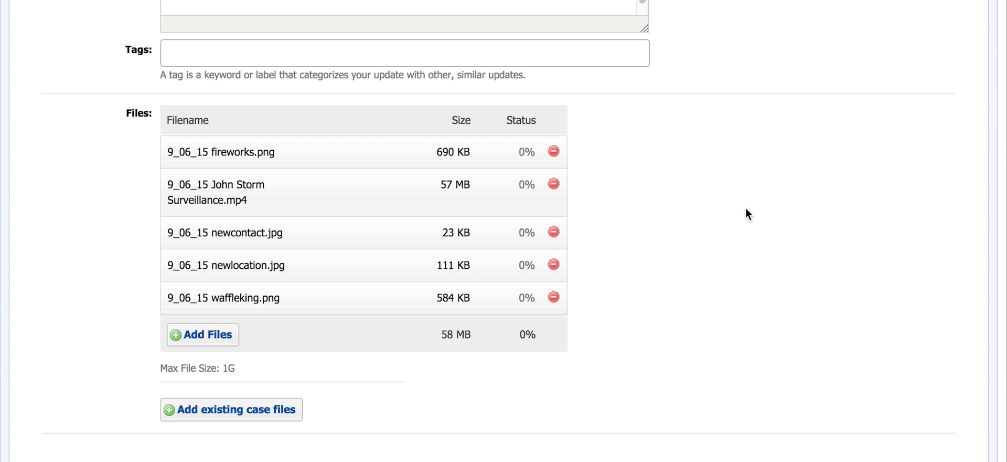
pyautogui.scroll(-3, 746, 209)
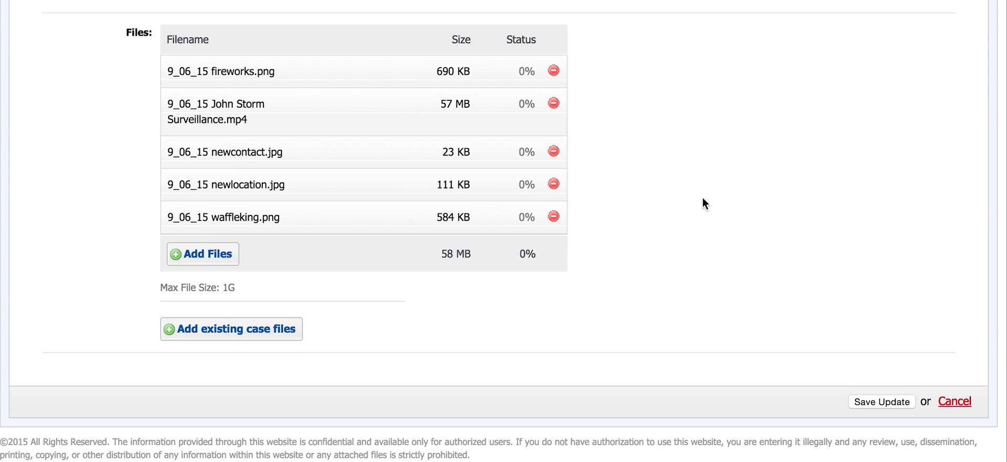
# Save the update with its five uploaded attachments and begin validating it.
pyautogui.click(882, 401)
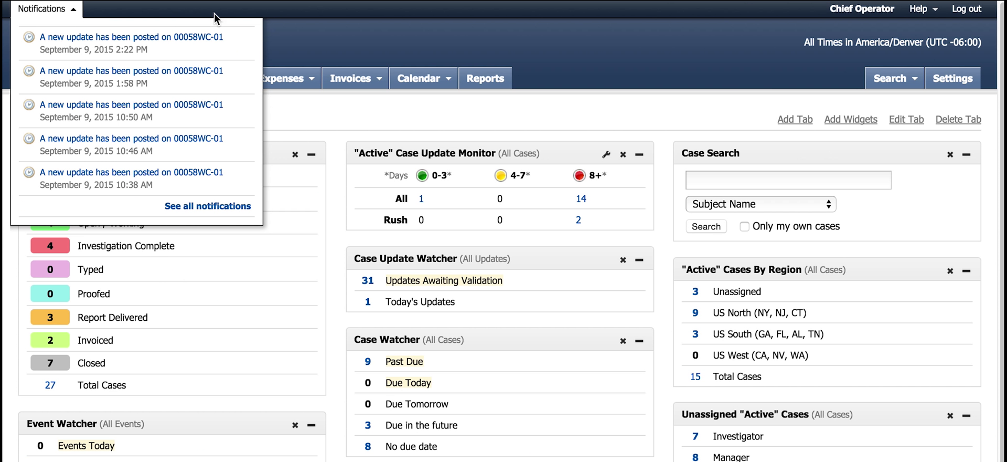
pyautogui.click(201, 49)
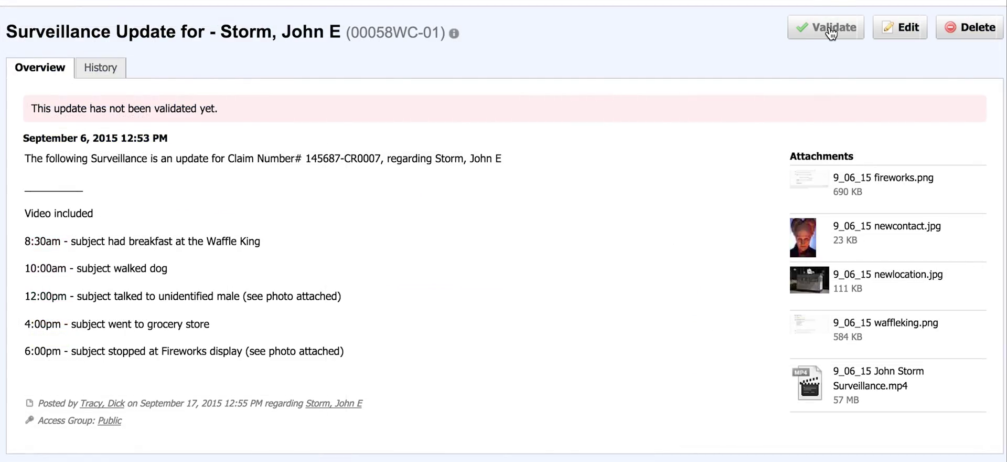
pyautogui.click(831, 31)
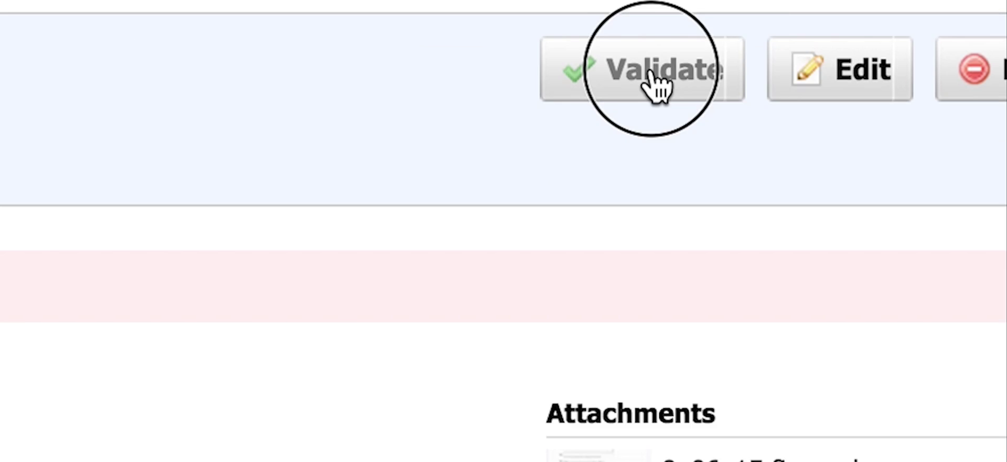
# Confirm the validation and email the update to the case's primary client contact.
pyautogui.press('Return')
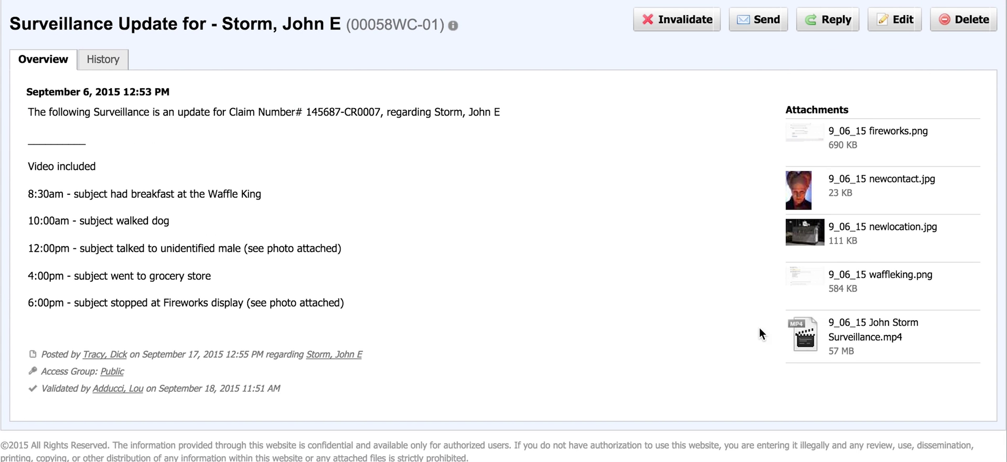
pyautogui.click(769, 24)
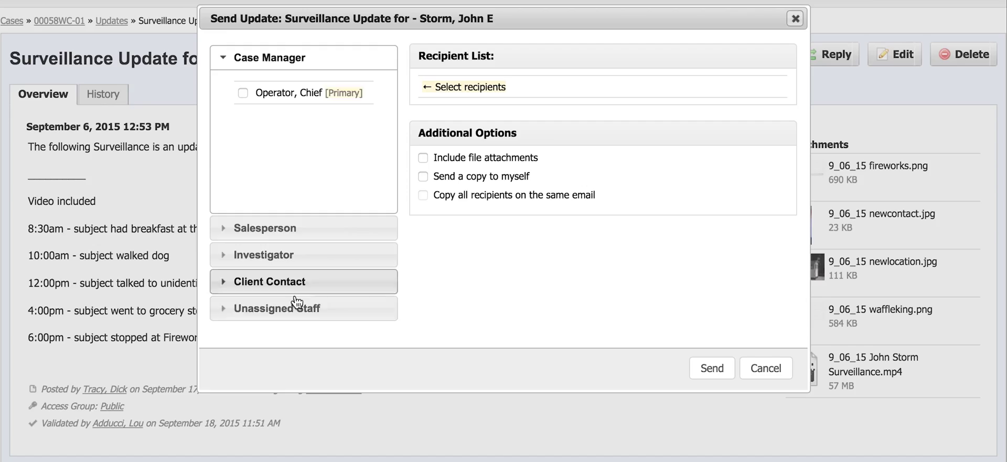
pyautogui.click(381, 287)
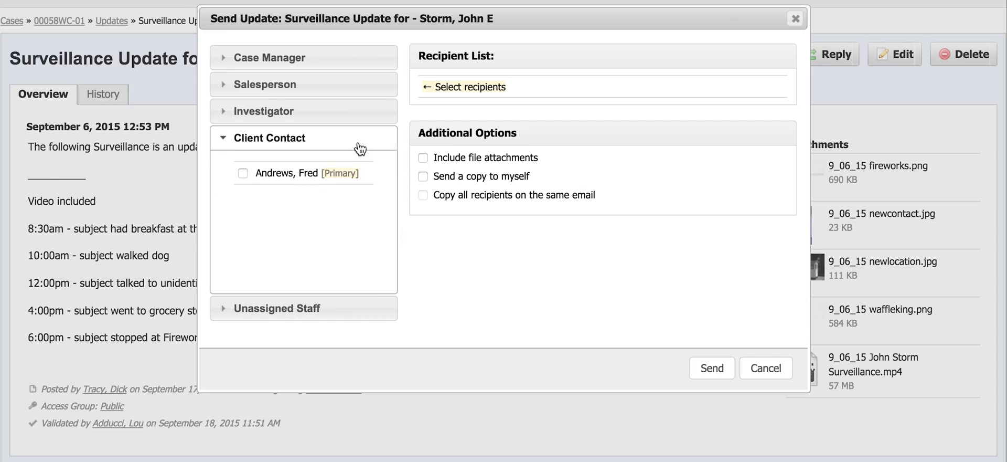
pyautogui.click(243, 173)
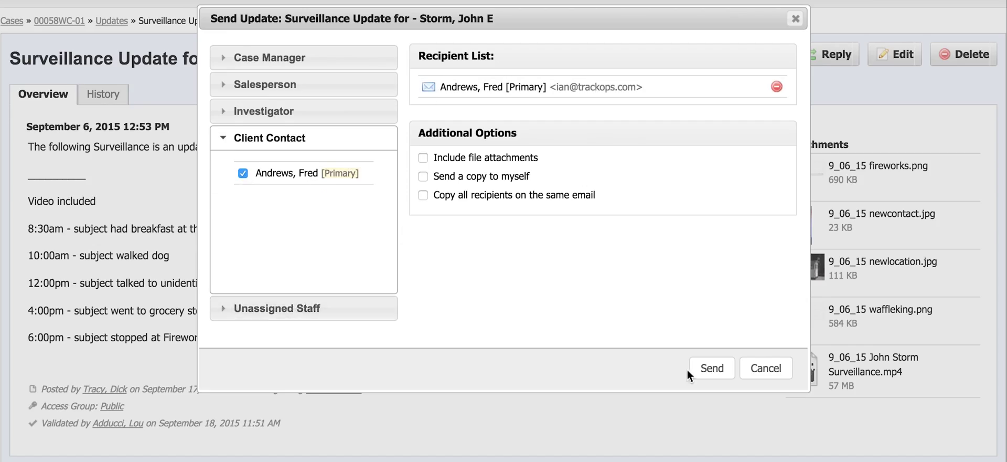
pyautogui.click(713, 374)
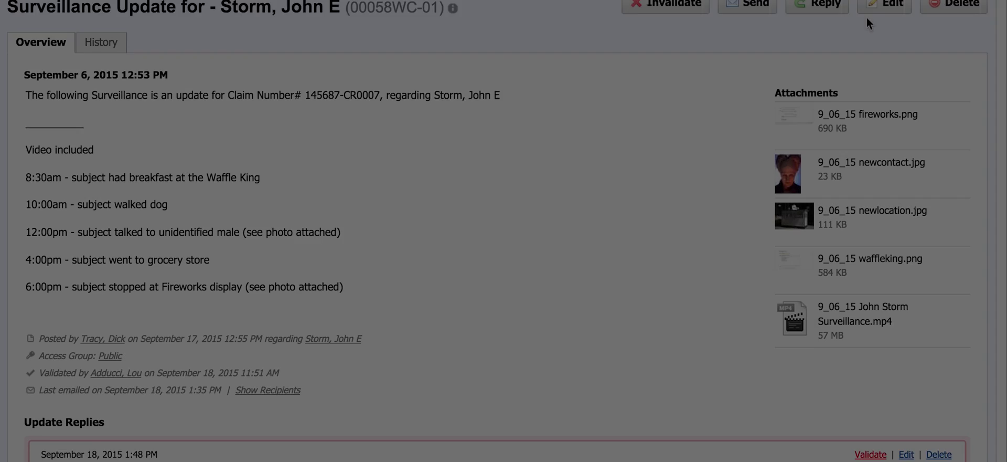
# Read the client's thank-you reply under Update Replies, then return to the top.
pyautogui.scroll(-4, 942, 294)
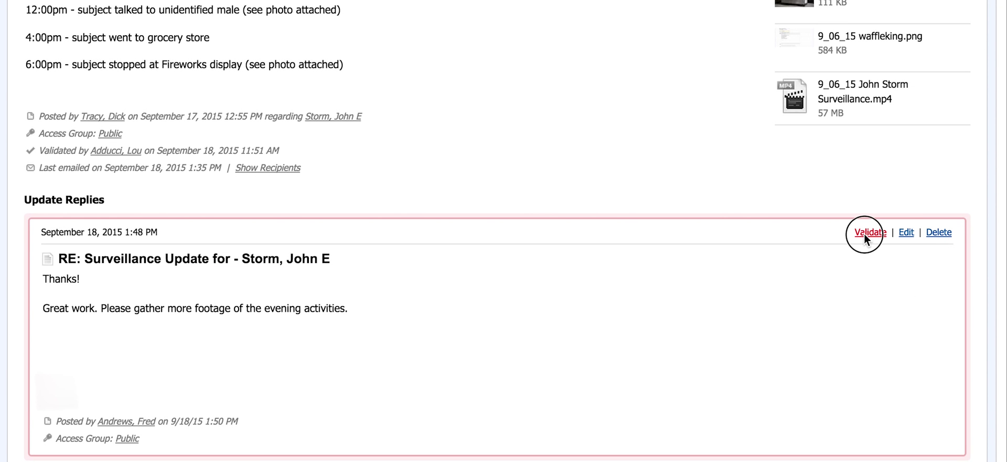
pyautogui.scroll(4, 897, 273)
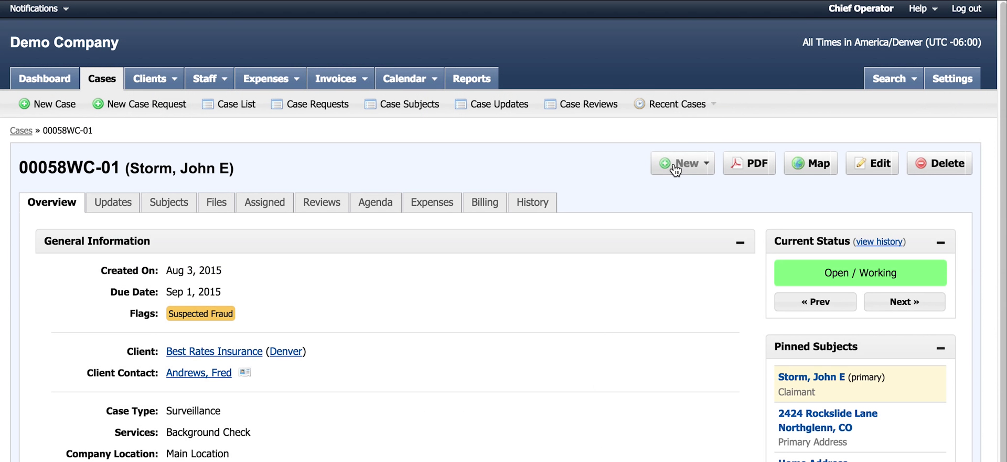
# Create a blank new update on case 00058WC-01 via the New menu and expand Access Group.
pyautogui.click(676, 167)
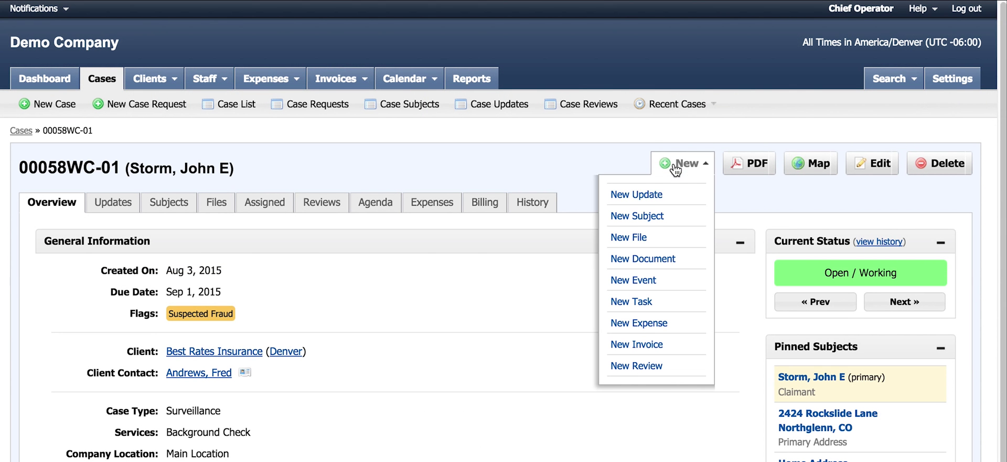
pyautogui.click(641, 196)
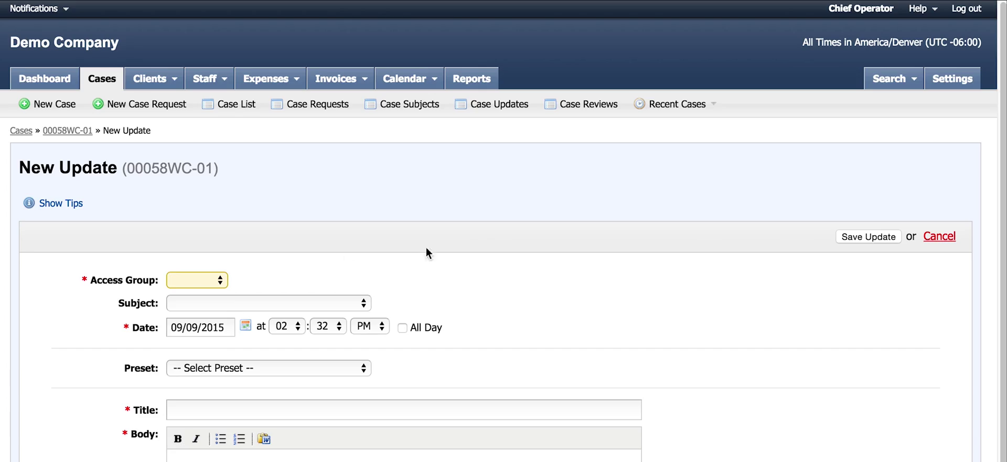
pyautogui.click(195, 281)
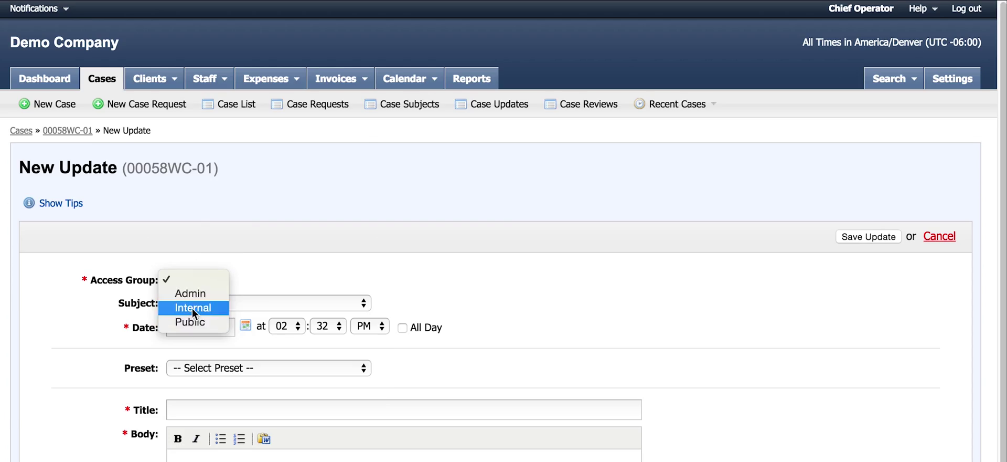
# Save the Internal update 'Please use caution' for the primary subject, advising the south-alley approach.
pyautogui.click(192, 308)
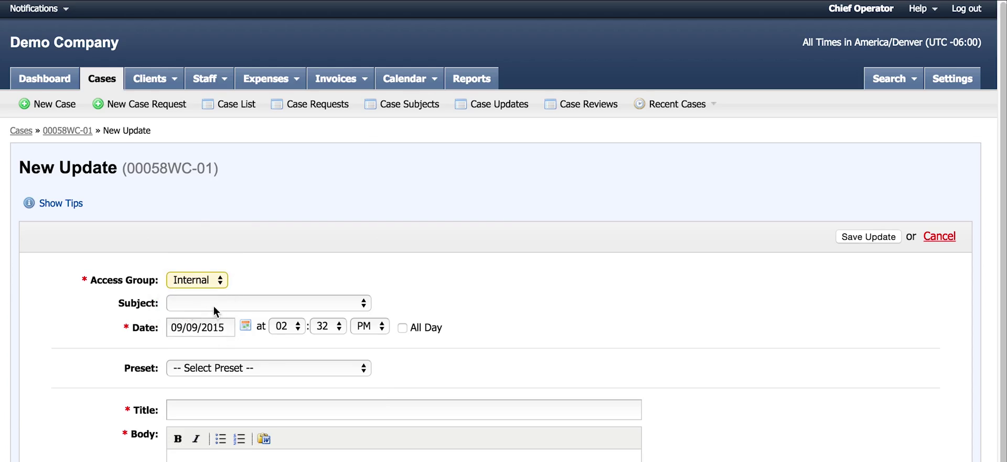
pyautogui.click(213, 305)
pyautogui.click(229, 357)
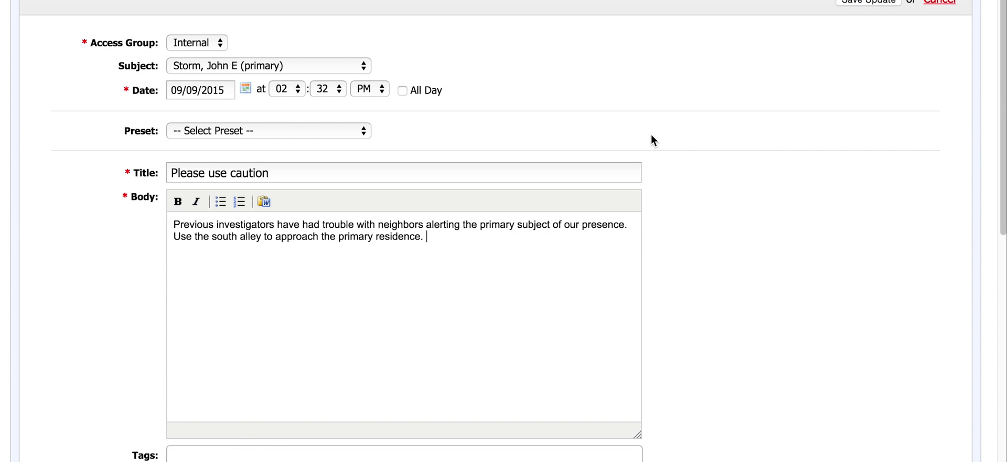
pyautogui.scroll(-8, 115, 149)
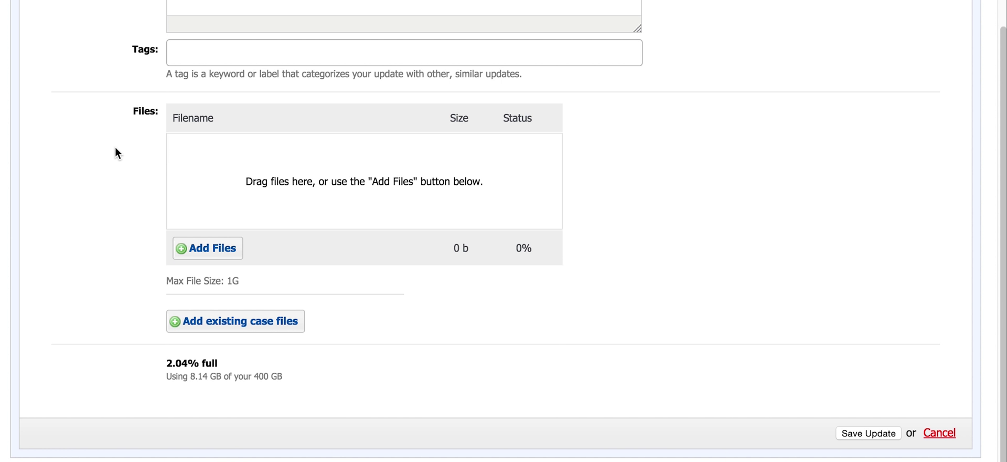
pyautogui.click(867, 433)
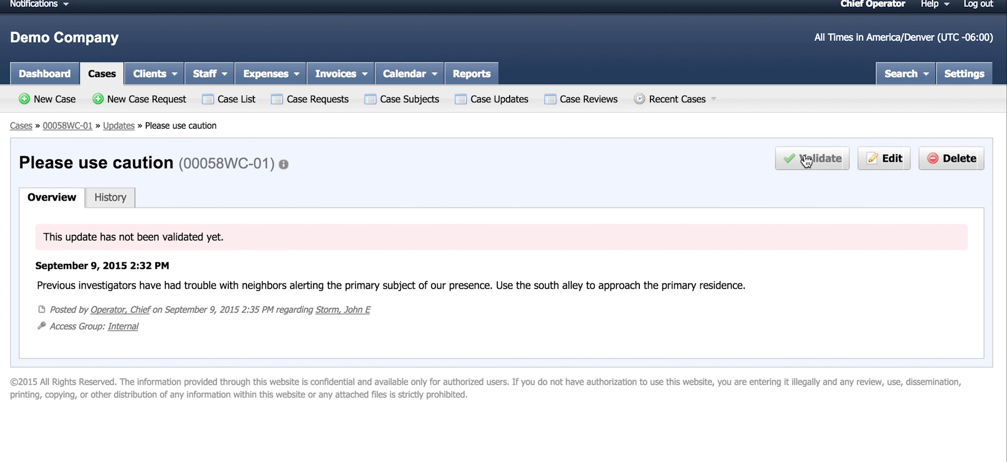
# Validate the 'Please use caution' internal note and confirm the prompt.
pyautogui.click(806, 161)
pyautogui.click(649, 238)
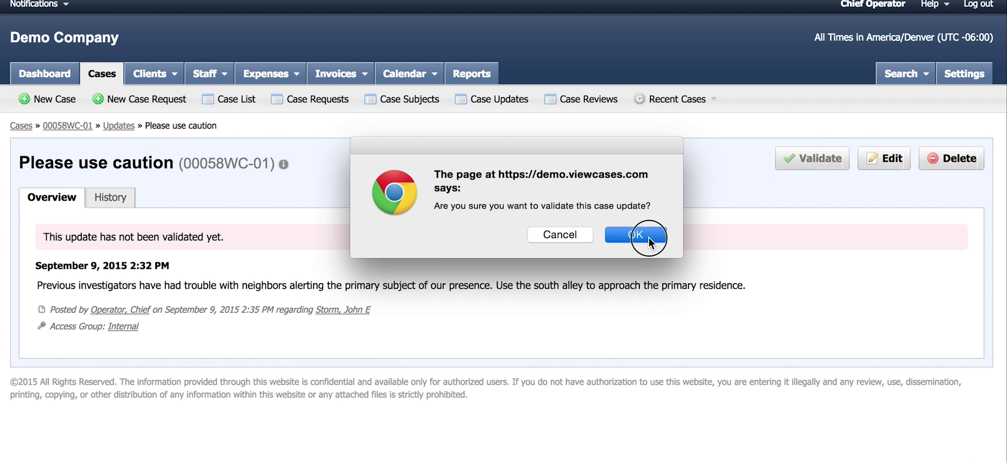